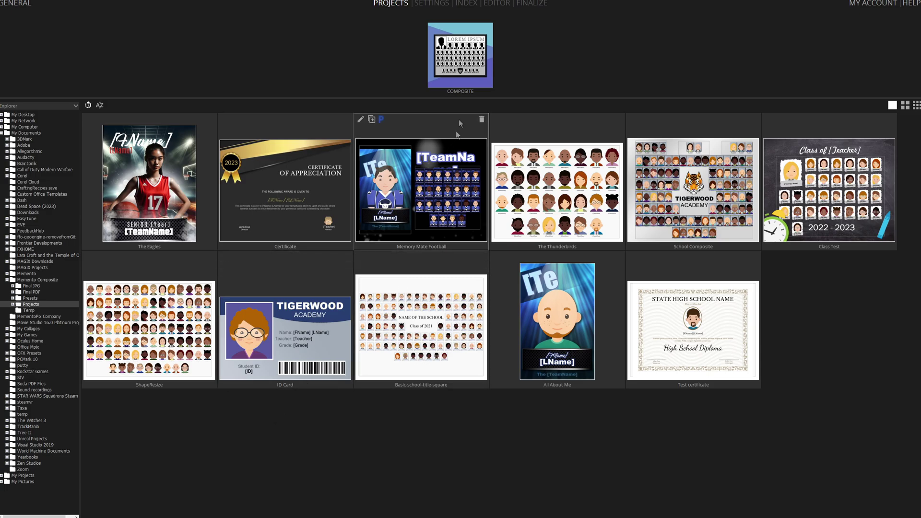
- Start a project from the Composite template and create it with the name 'Basketball'
click(460, 59)
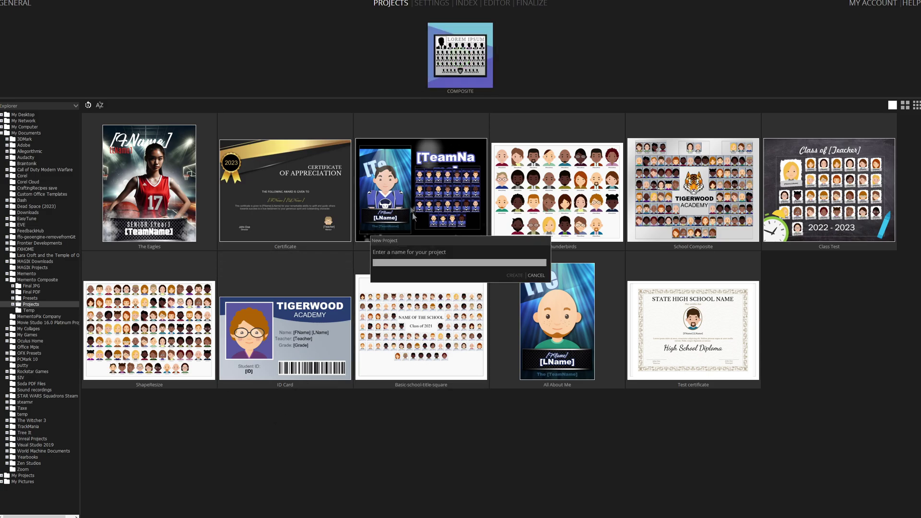
text(Basketball)
click(512, 276)
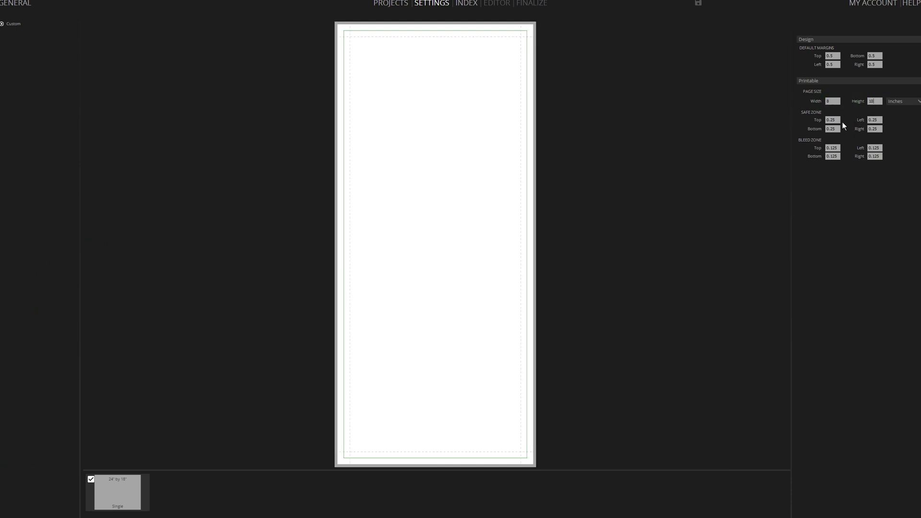
- Commit the 8 x 10 inch page size and go to the project's portrait Index page
click(833, 120)
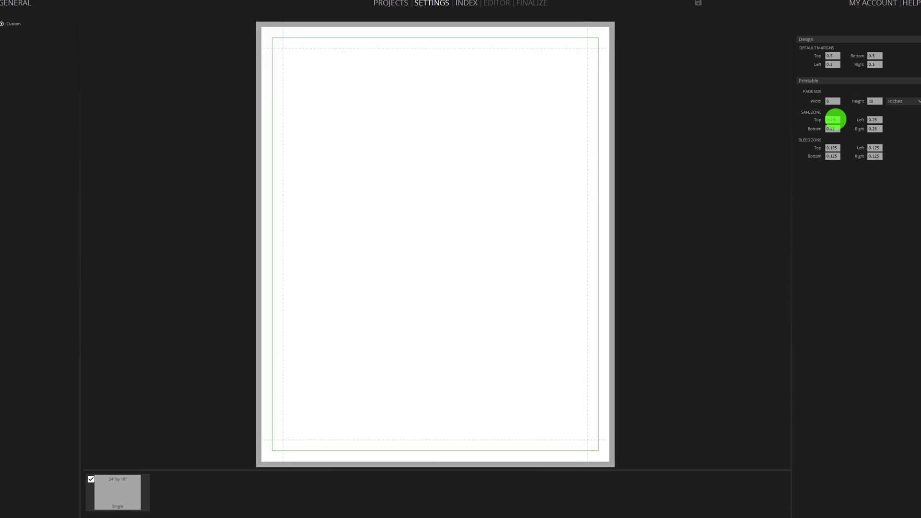
click(817, 148)
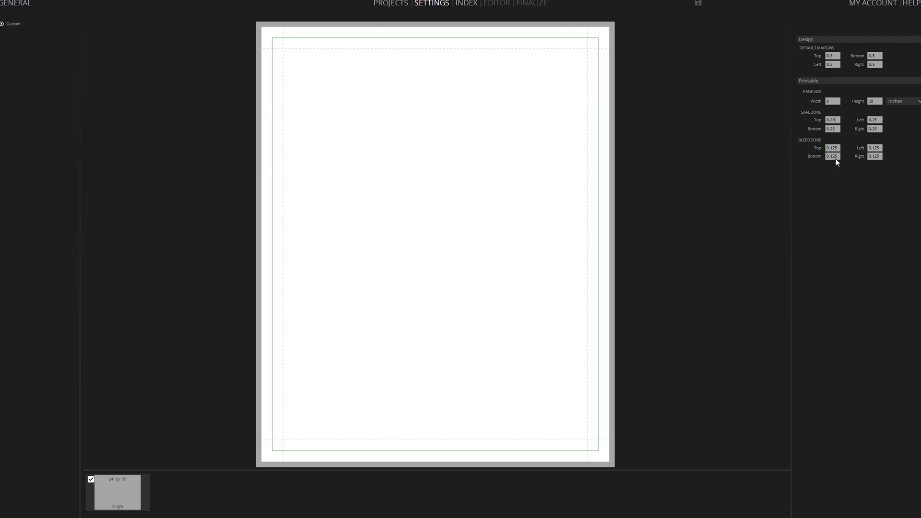
click(468, 4)
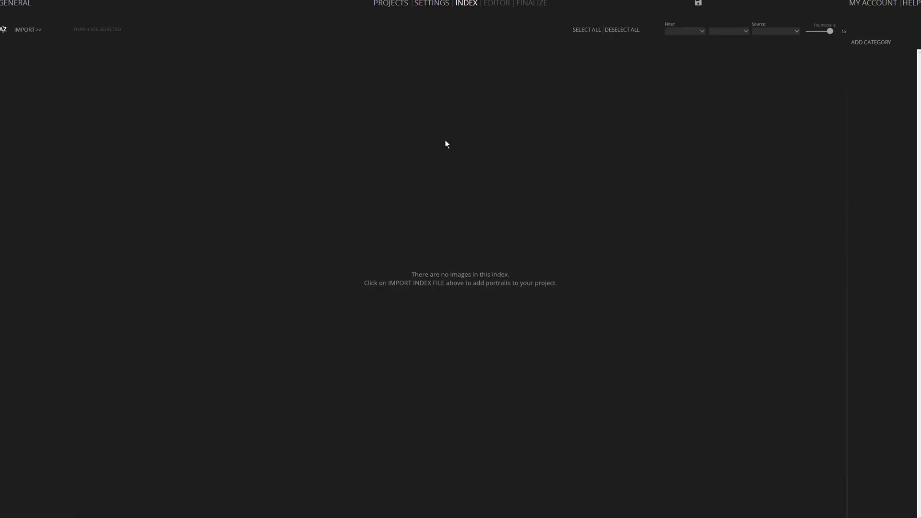
- Choose Import Custom Index File from the INDEX import options
click(24, 30)
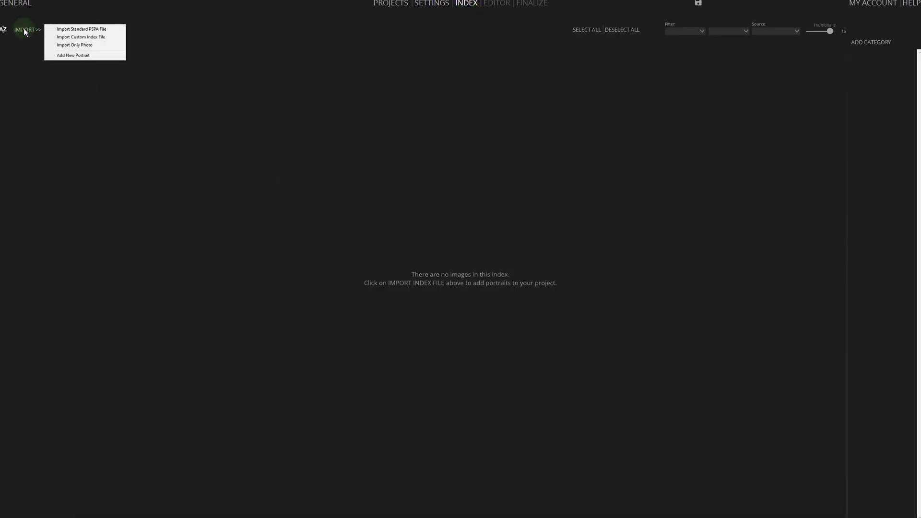
click(84, 37)
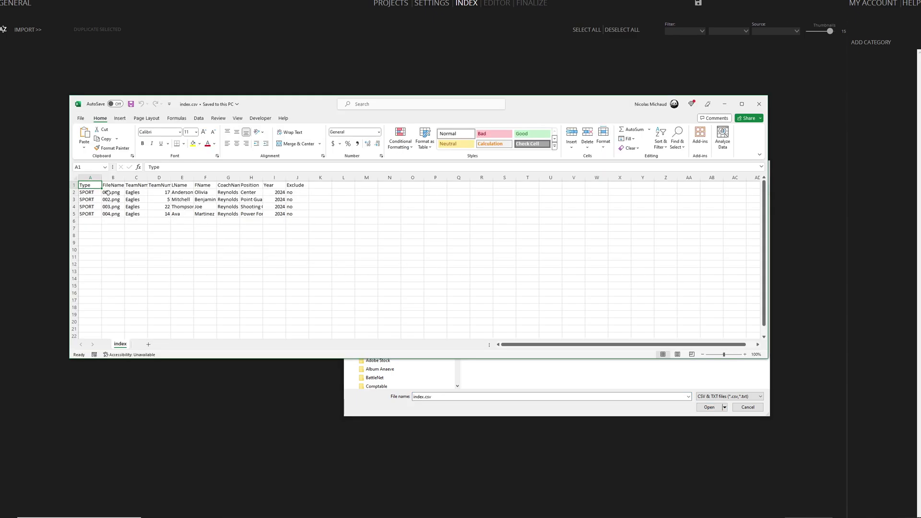
- Review the index.csv columns FileName, LName, TeamName, TeamNumber, CoachName, Position and Year, then close Excel
click(110, 177)
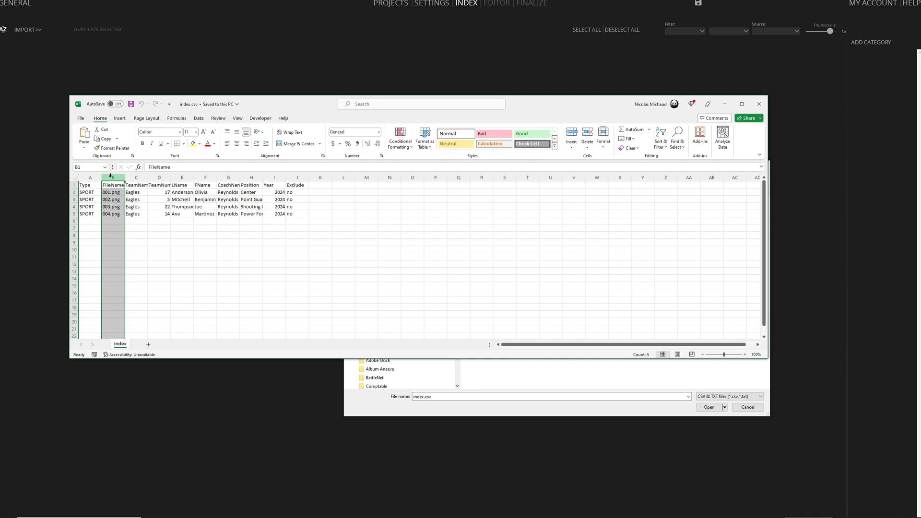
click(175, 176)
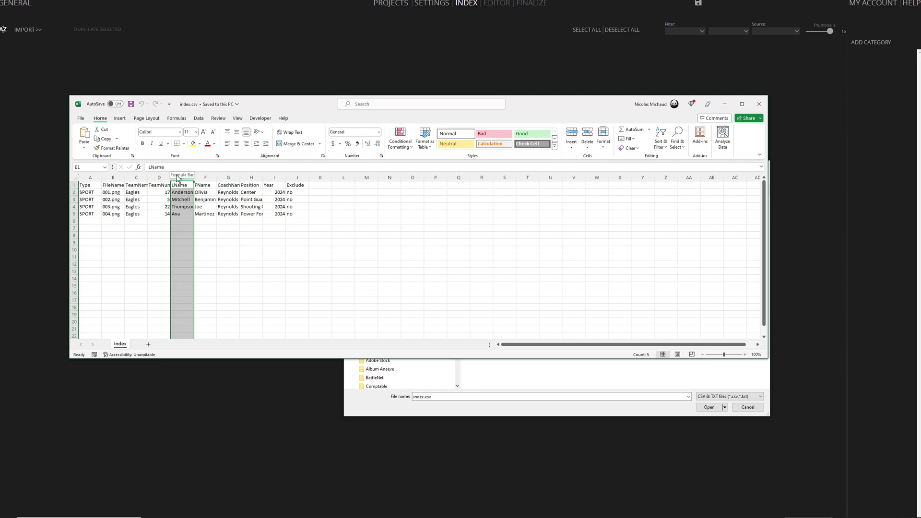
click(139, 178)
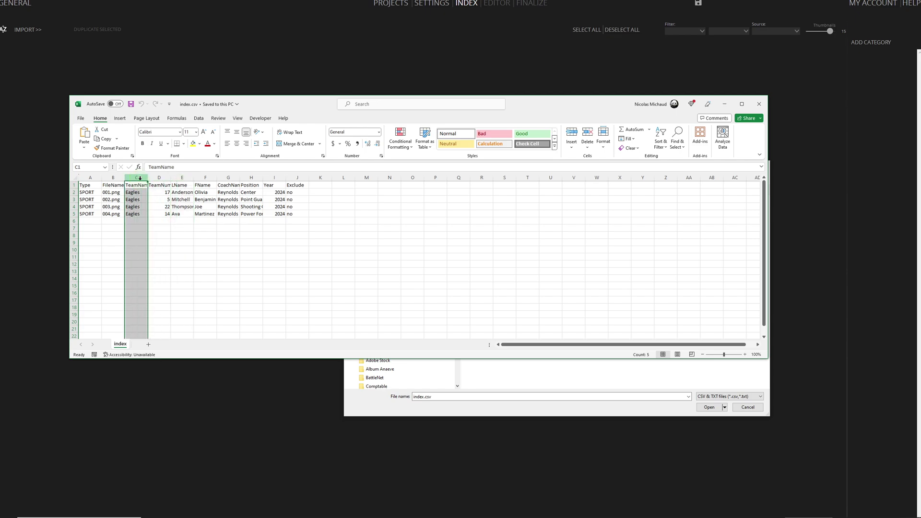
click(159, 178)
click(225, 177)
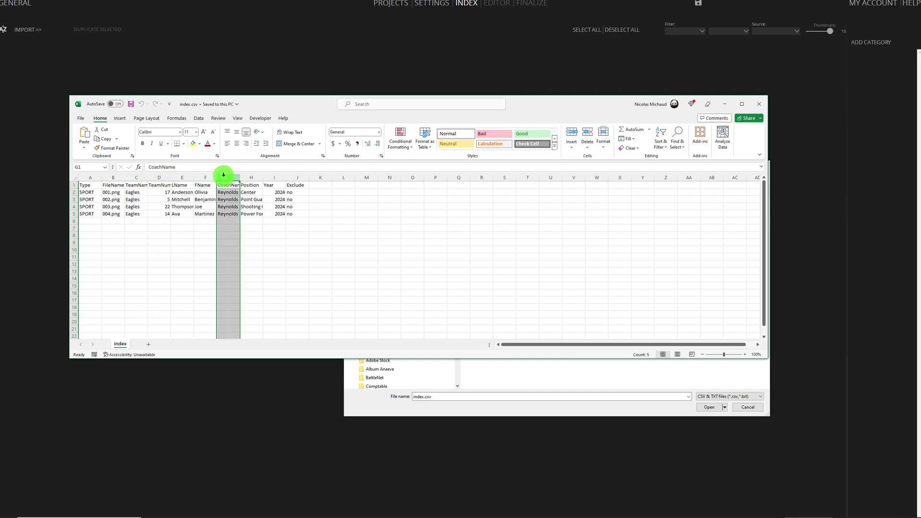
click(247, 177)
click(271, 177)
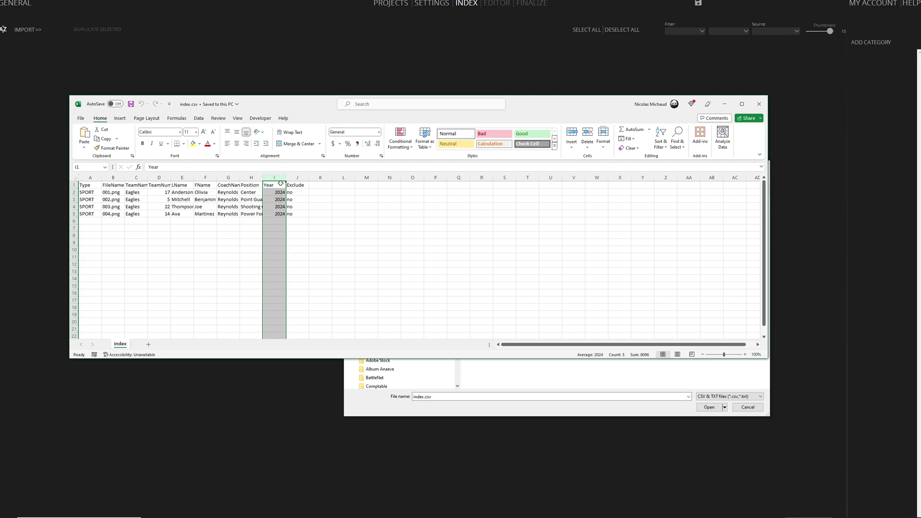
click(758, 104)
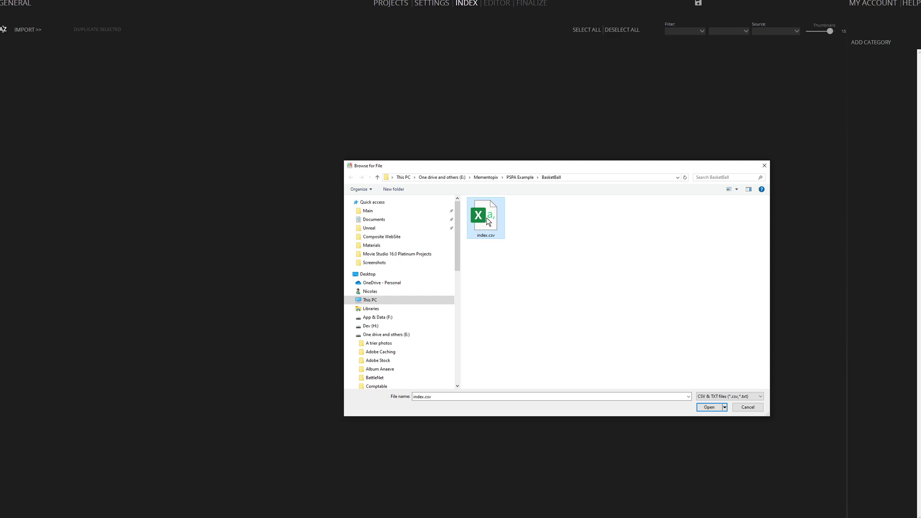
- Import index.csv, enlarge the thumbnails and inspect one player's team number and LName entries
click(708, 407)
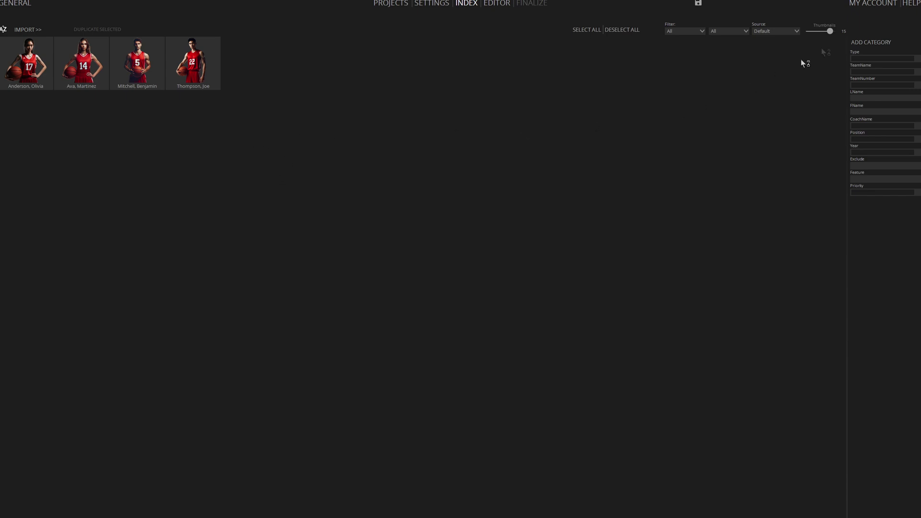
drag(829, 33, 818, 31)
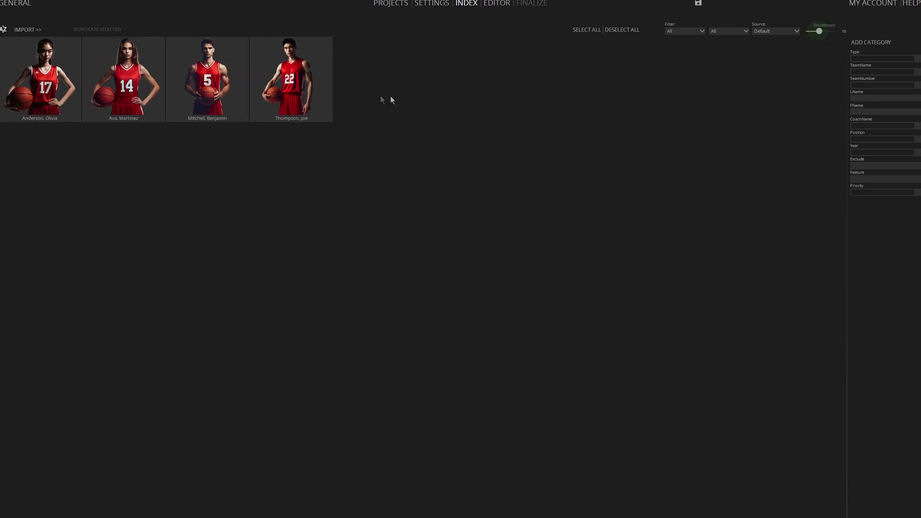
click(314, 96)
click(877, 50)
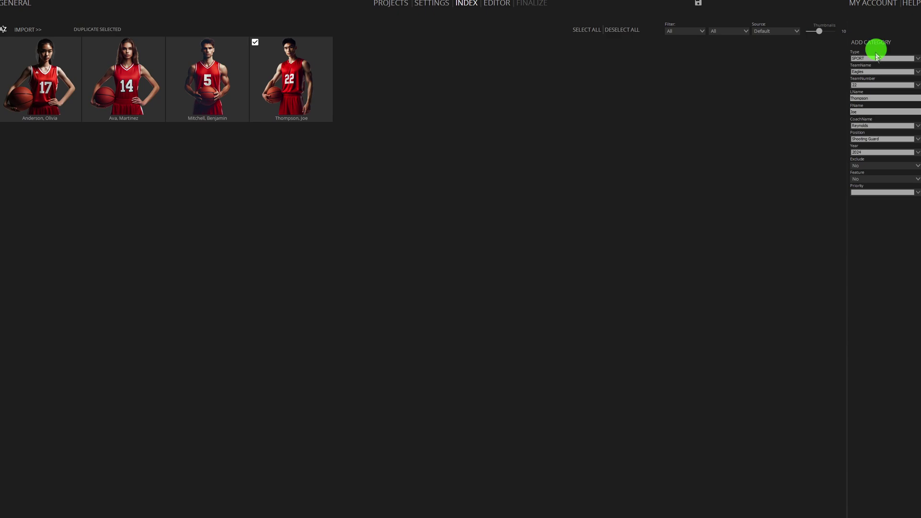
click(873, 83)
click(872, 97)
- Open and cancel Add Category, then switch to the page layout Editor
click(904, 43)
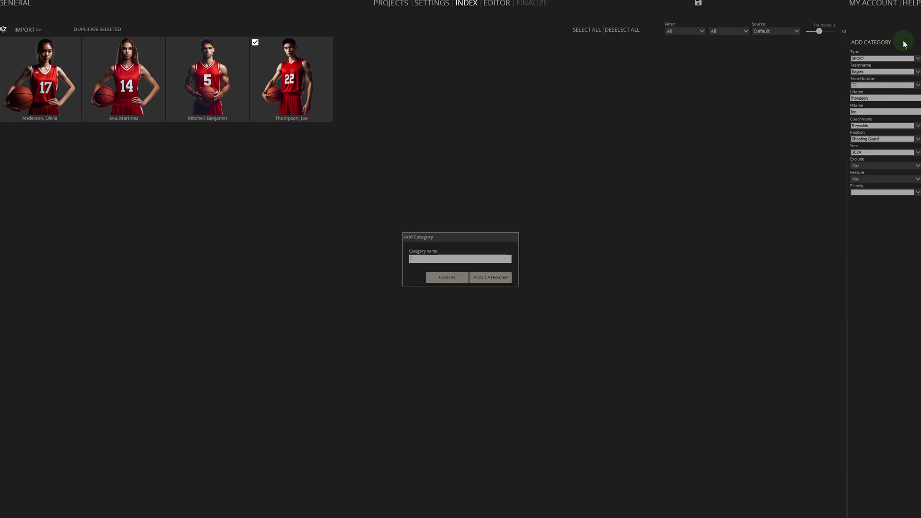
click(452, 276)
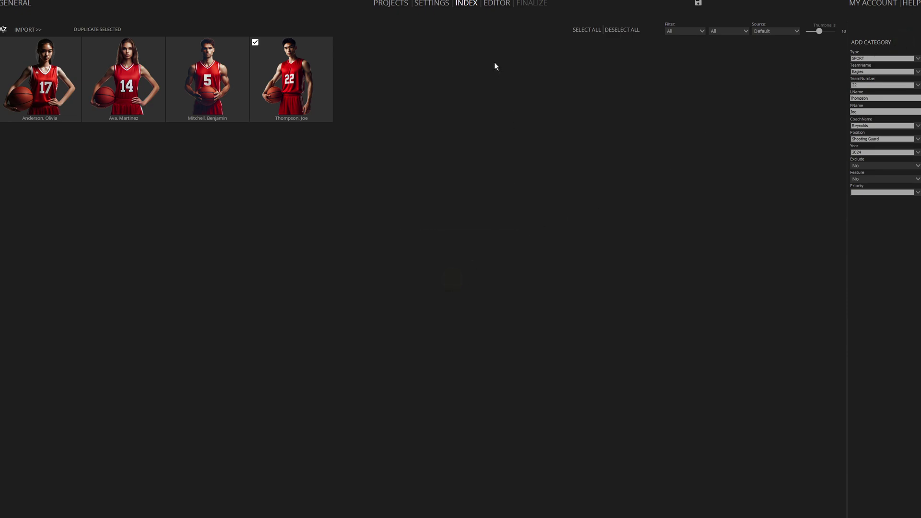
click(493, 5)
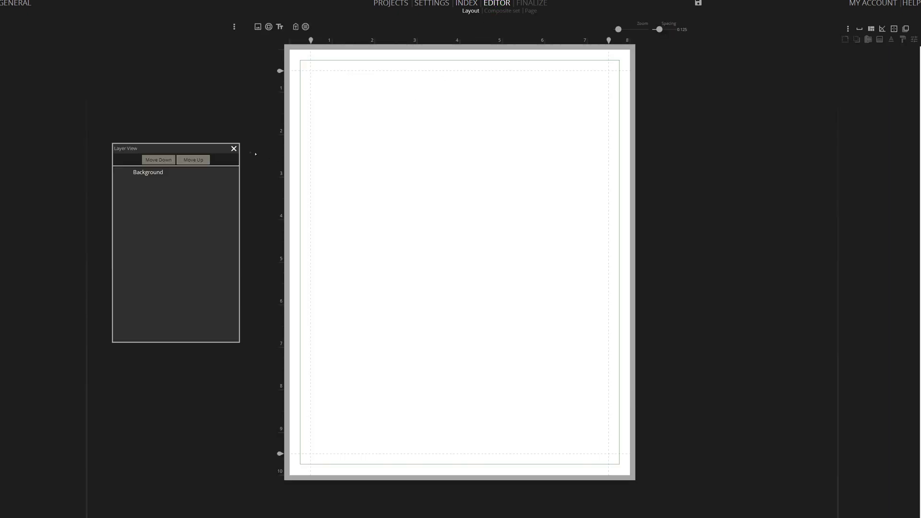
- Add a composite frame and stretch it to the page's top, bottom, right and left edges
click(233, 148)
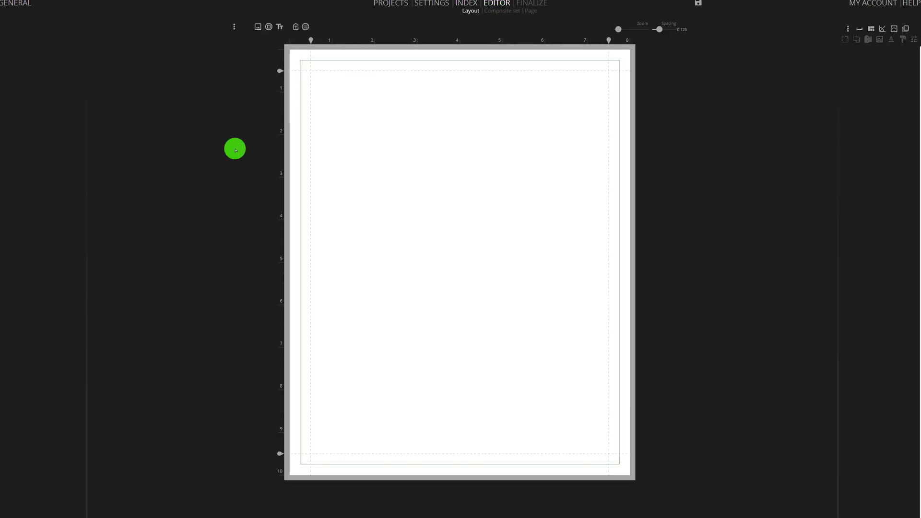
click(306, 27)
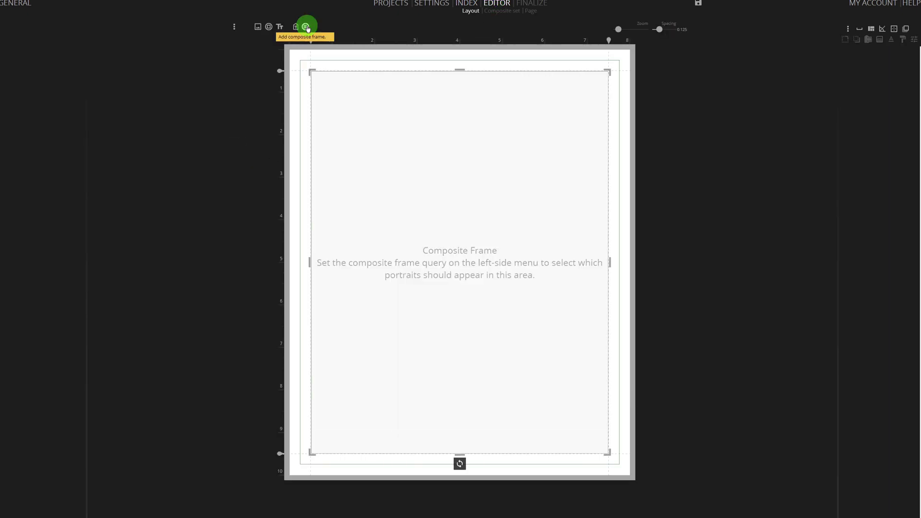
drag(460, 73, 459, 44)
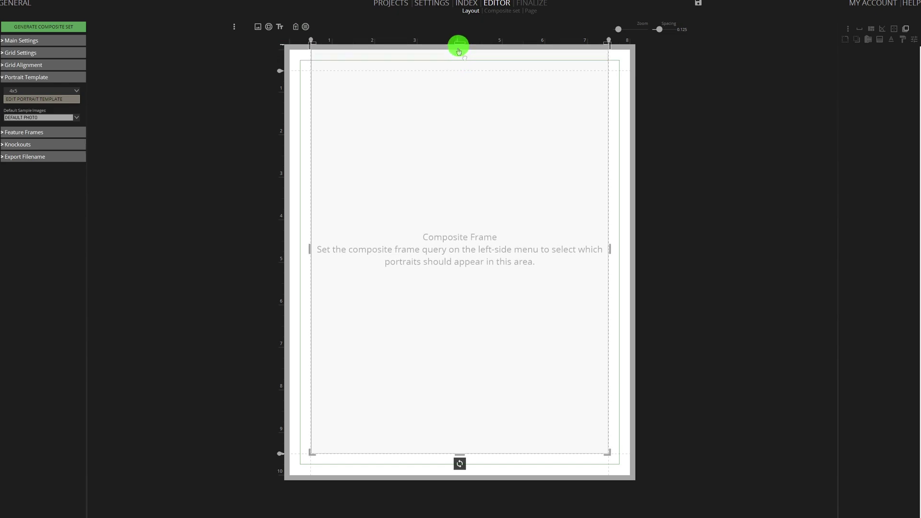
drag(464, 457, 461, 477)
drag(611, 260, 634, 255)
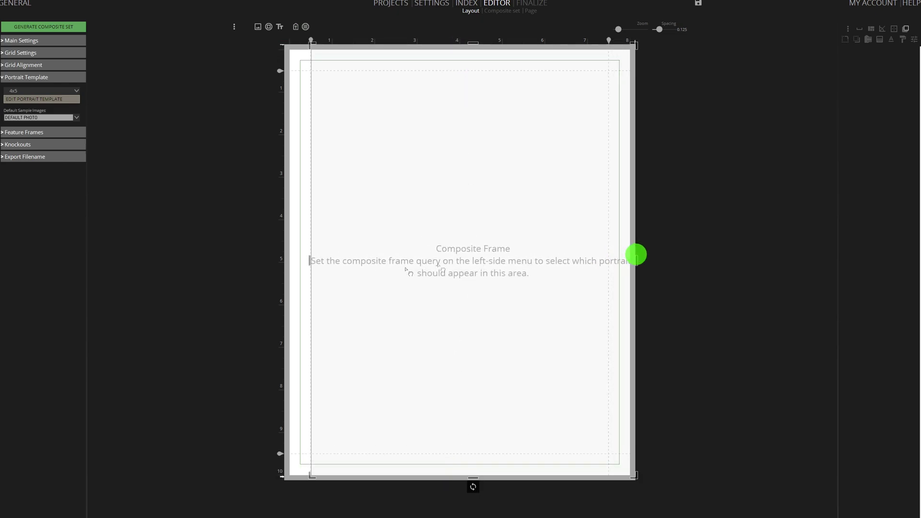
drag(310, 261, 285, 261)
- Set the frame query to TeamName = Eagles with Intelli-Flow layout
click(19, 40)
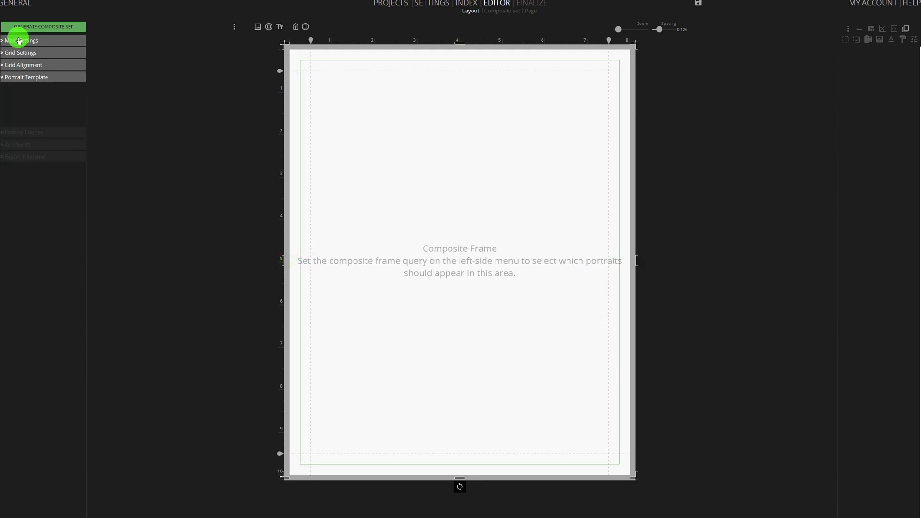
click(43, 81)
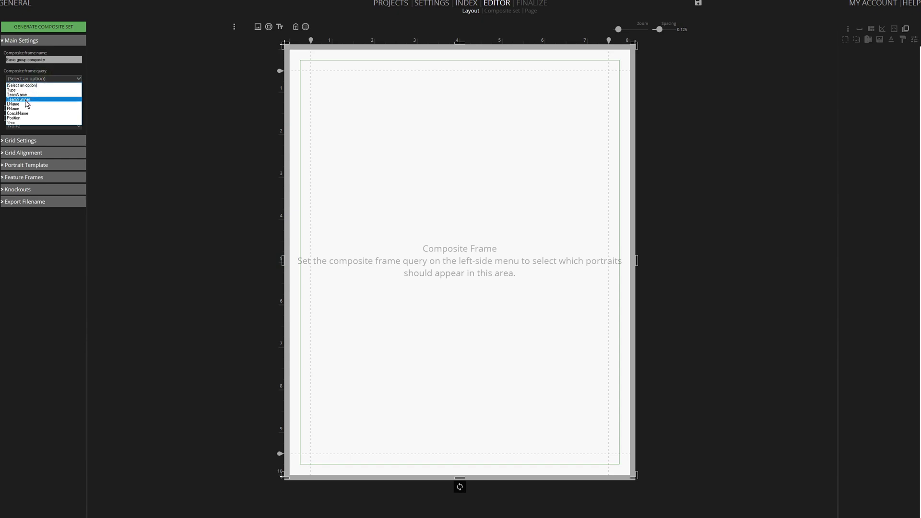
click(26, 94)
click(43, 87)
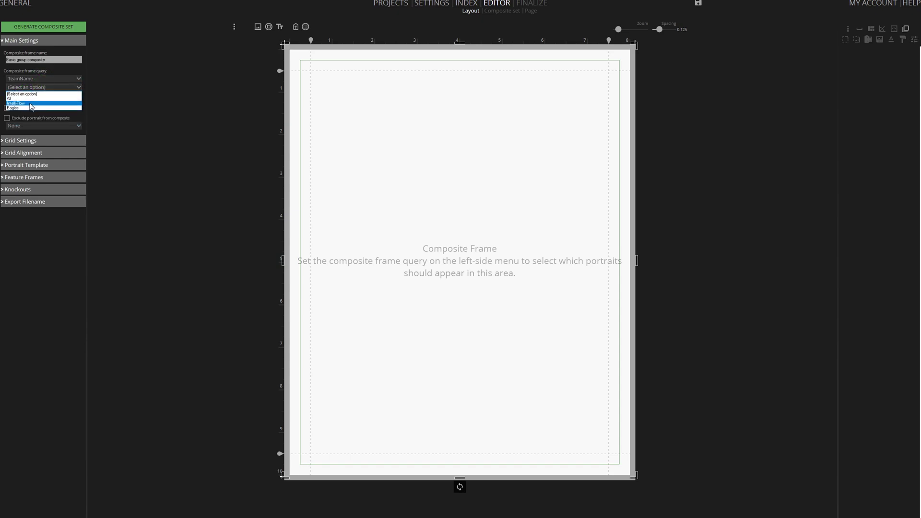
click(26, 108)
click(36, 95)
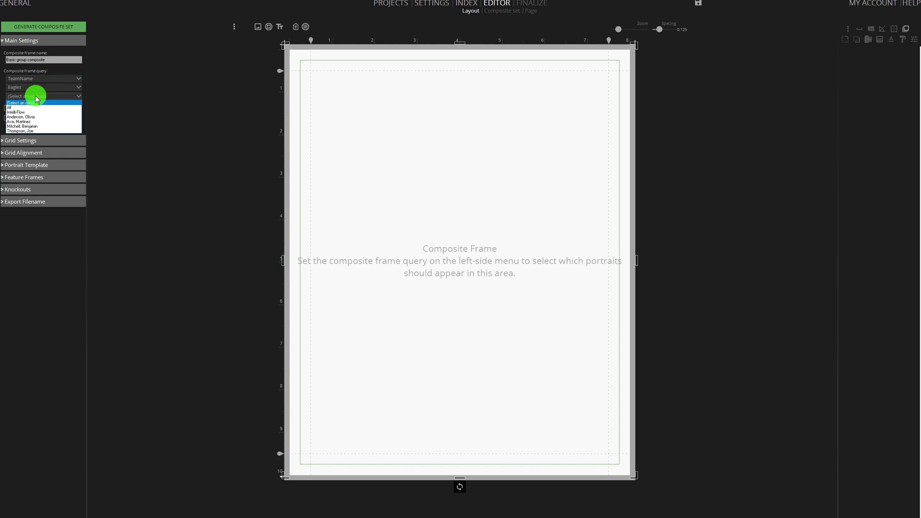
click(34, 113)
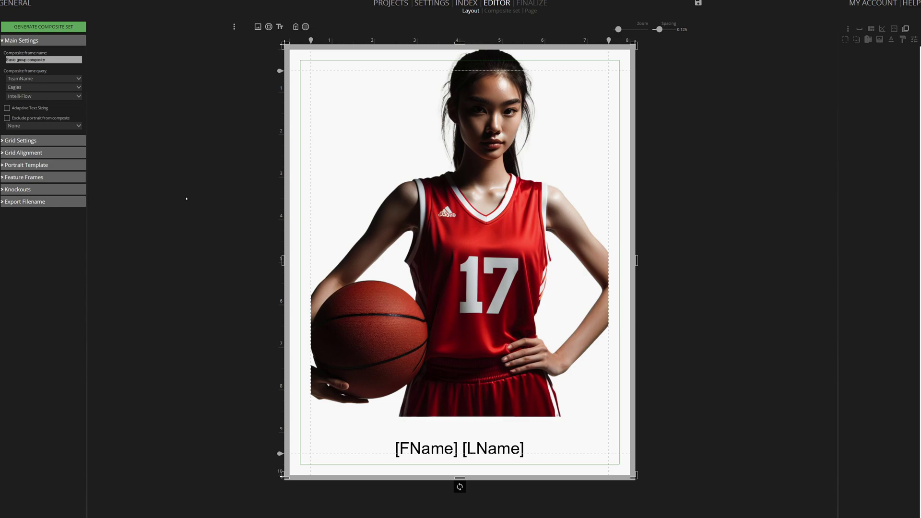
- Replace the 4x5 portrait template with Eagles Demo and open it for editing
click(12, 165)
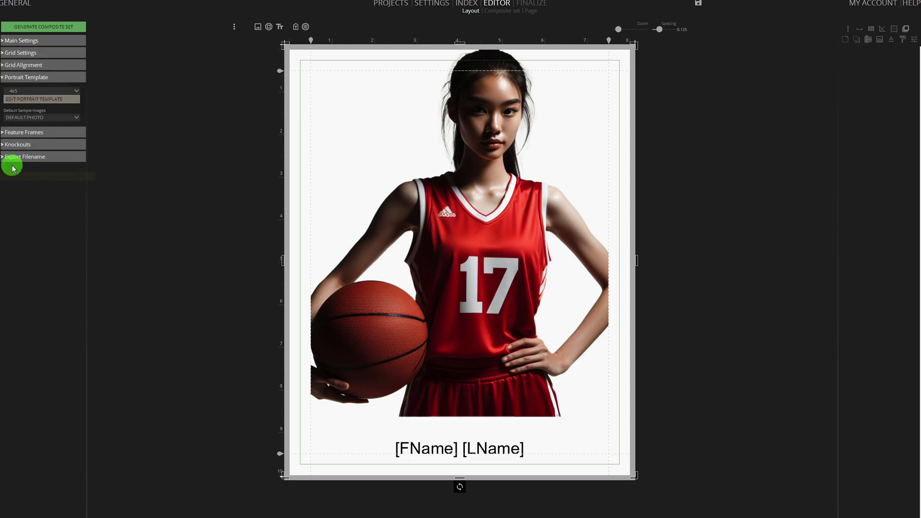
click(48, 90)
scroll(48, 154, up, 5)
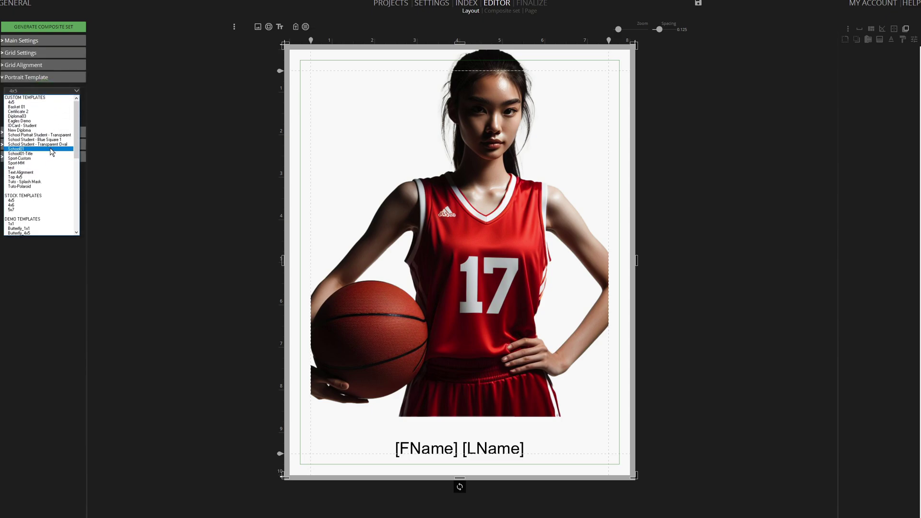
click(28, 122)
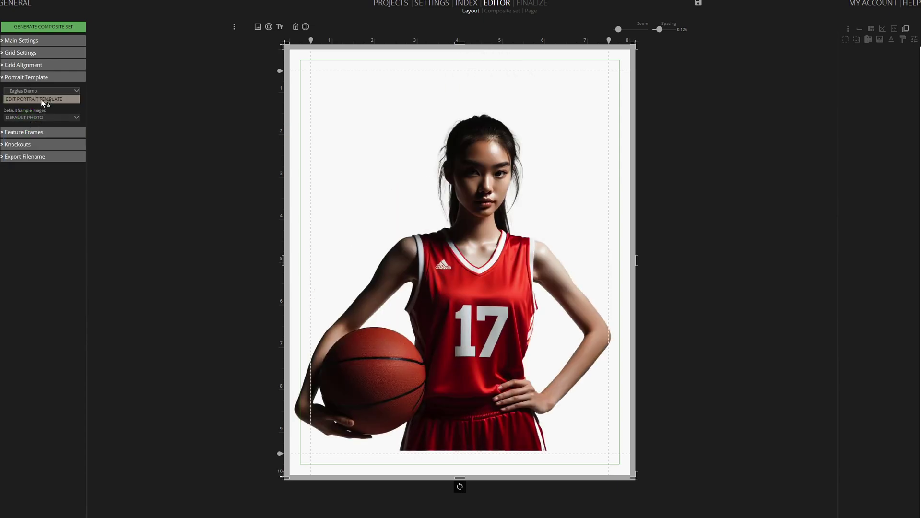
click(42, 101)
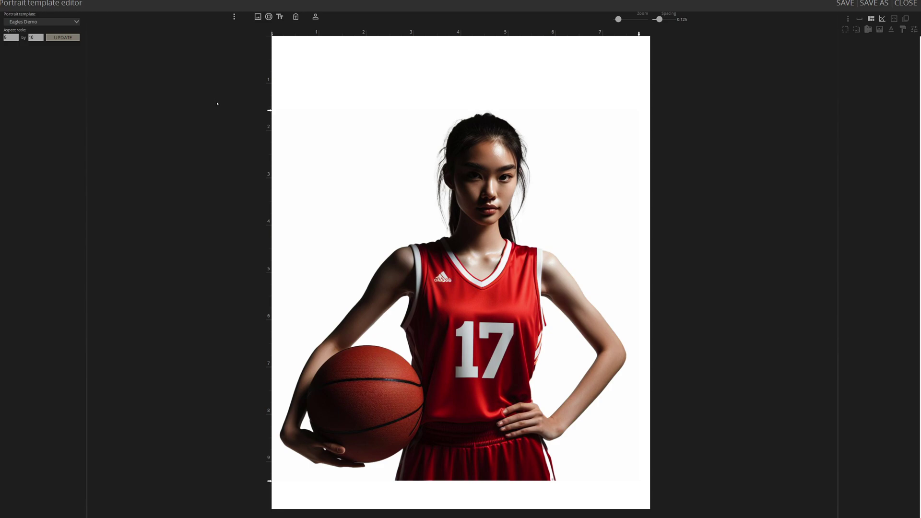
- Bring up the editing options list in the Portrait template editor
click(235, 18)
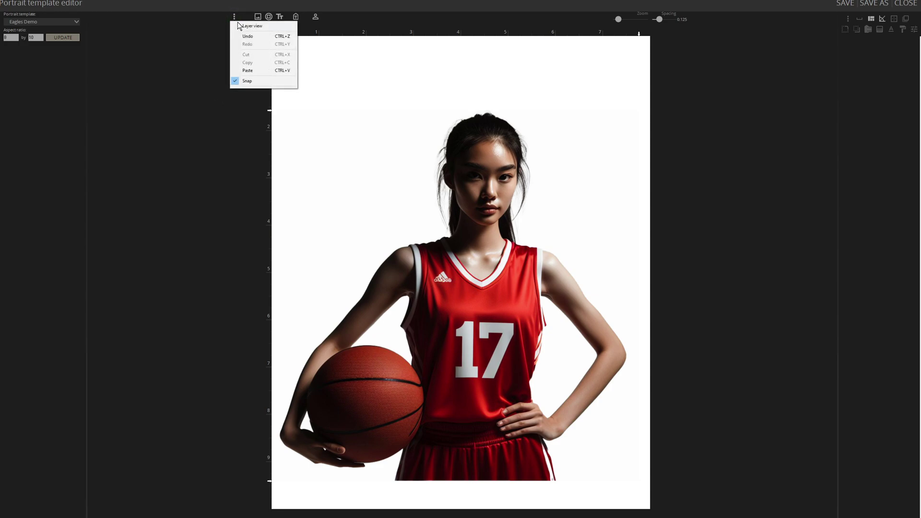
- In Layer view, turn on the Basketball background, Lights and First Name layers
click(251, 26)
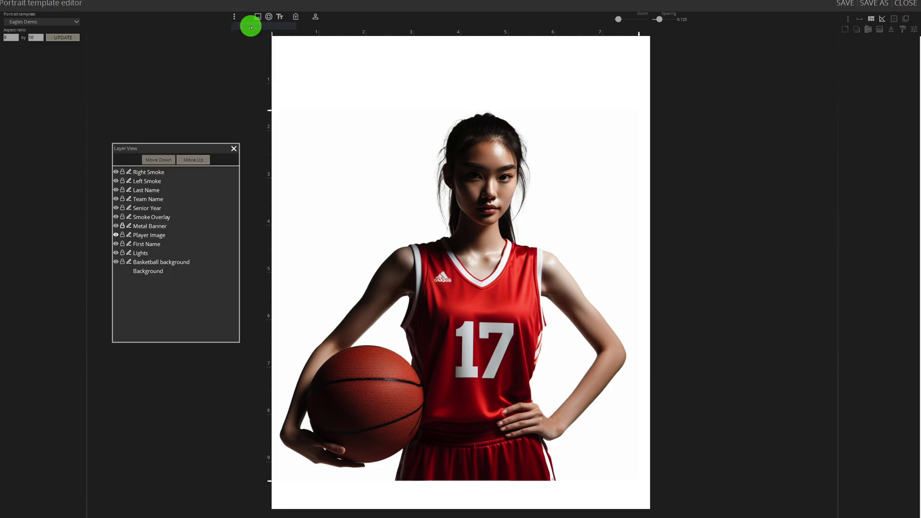
click(115, 262)
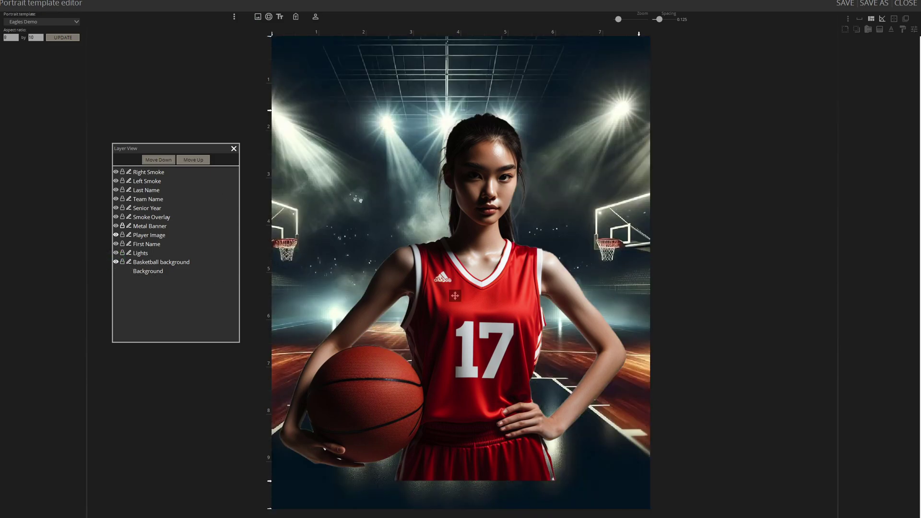
click(116, 253)
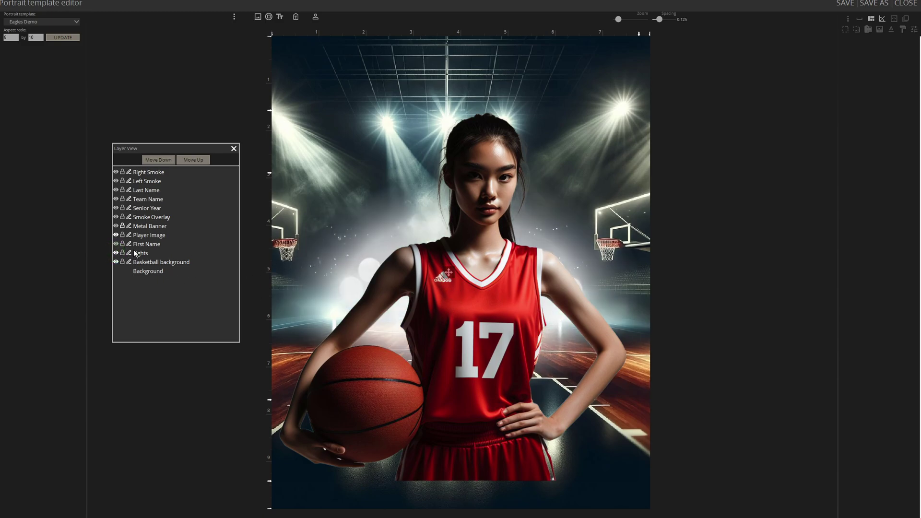
click(116, 244)
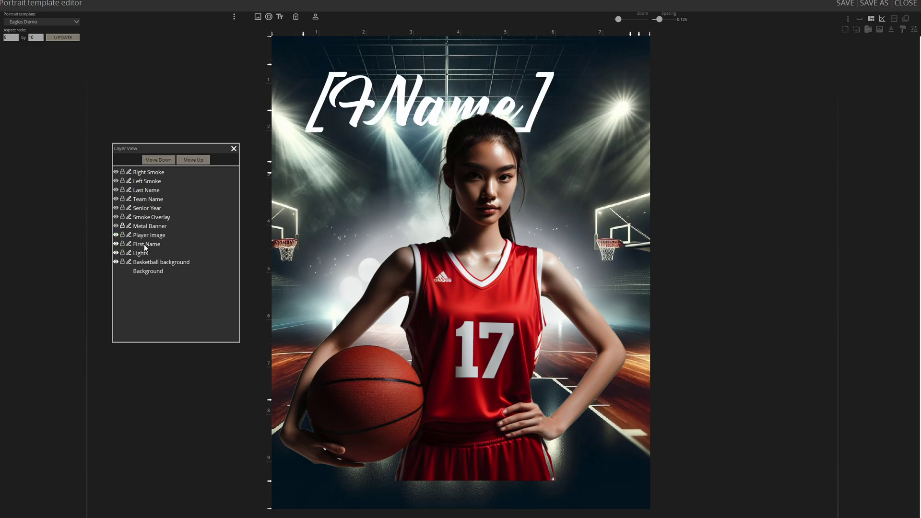
- Select the First Name layer and highlight its [FName] tag text
click(143, 244)
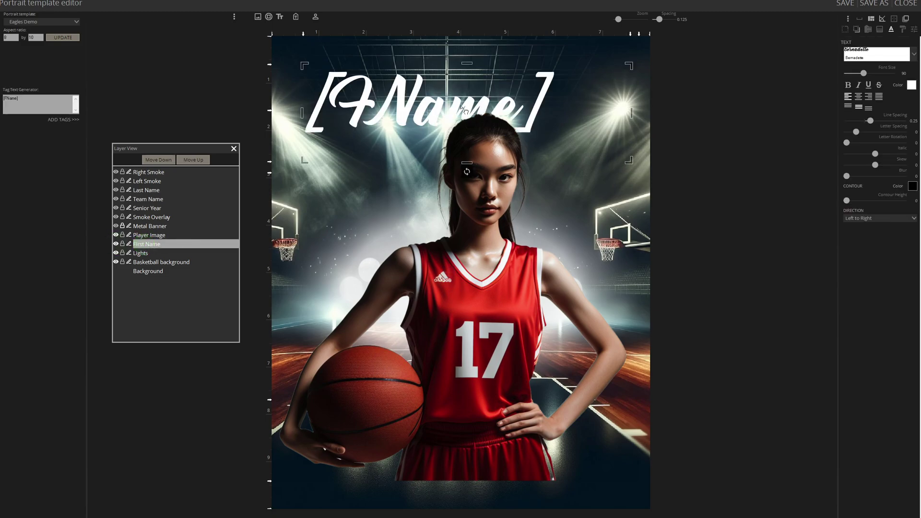
drag(31, 102, 10, 98)
click(14, 97)
- Show Metal Banner and Smoke Overlay, move the smoke below the banner, and show Senior Year
click(116, 226)
click(116, 217)
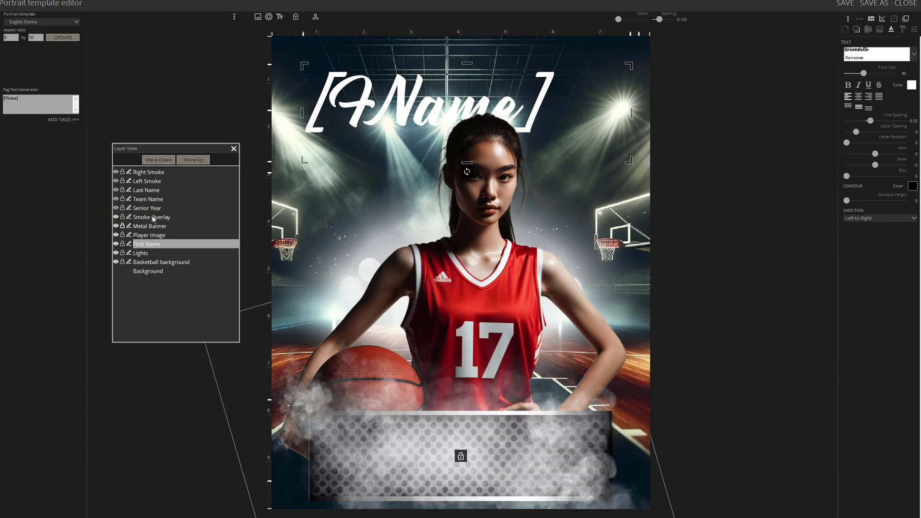
click(153, 218)
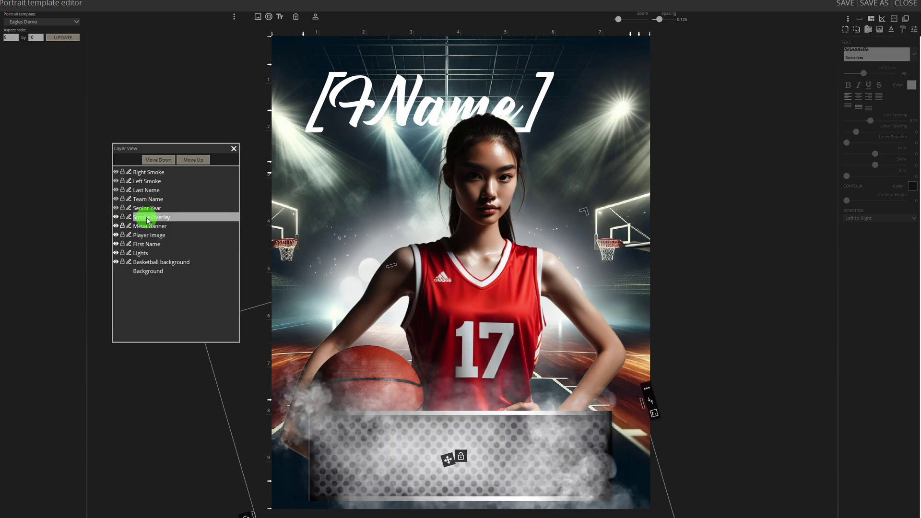
click(162, 161)
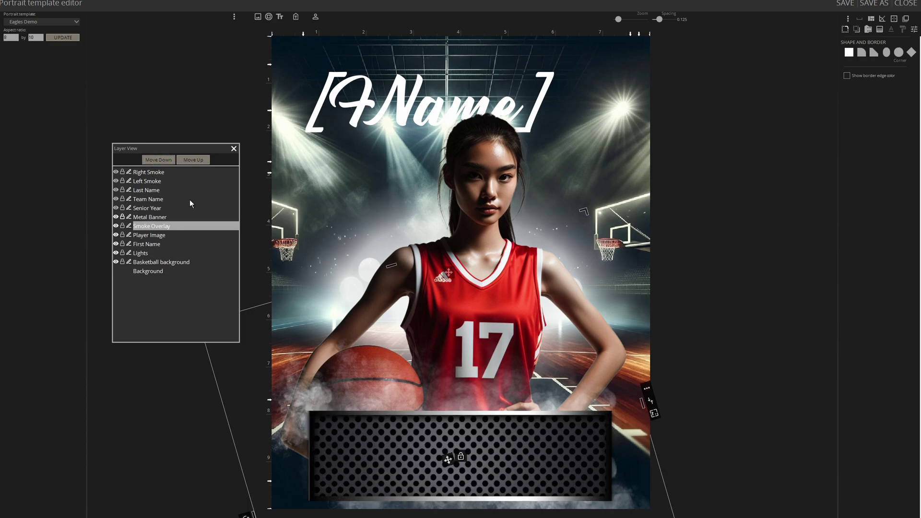
click(116, 207)
- Show the [TeamName] text layer and bring up the SENIOR [Year] layer
click(116, 199)
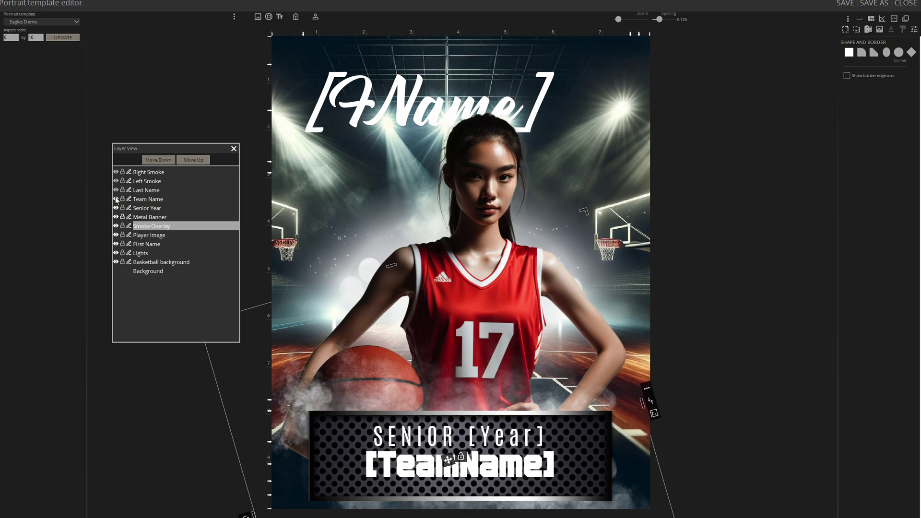
click(148, 209)
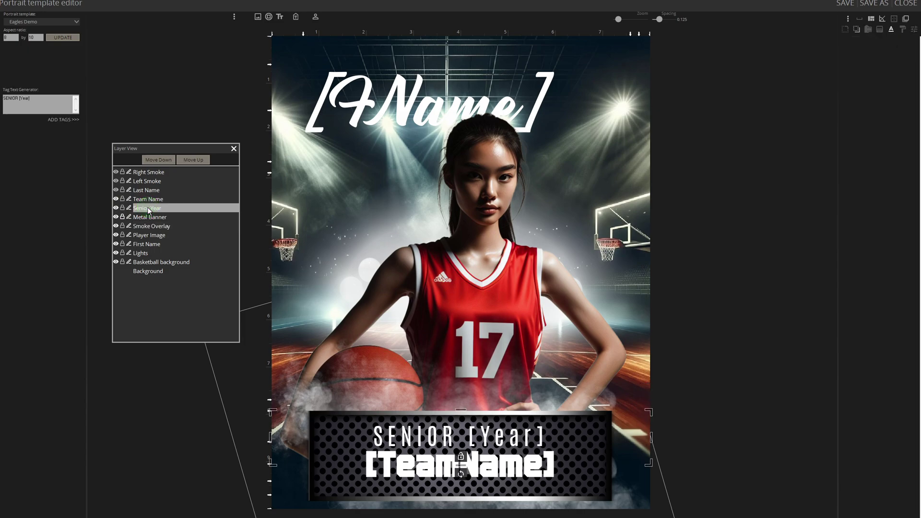
click(45, 98)
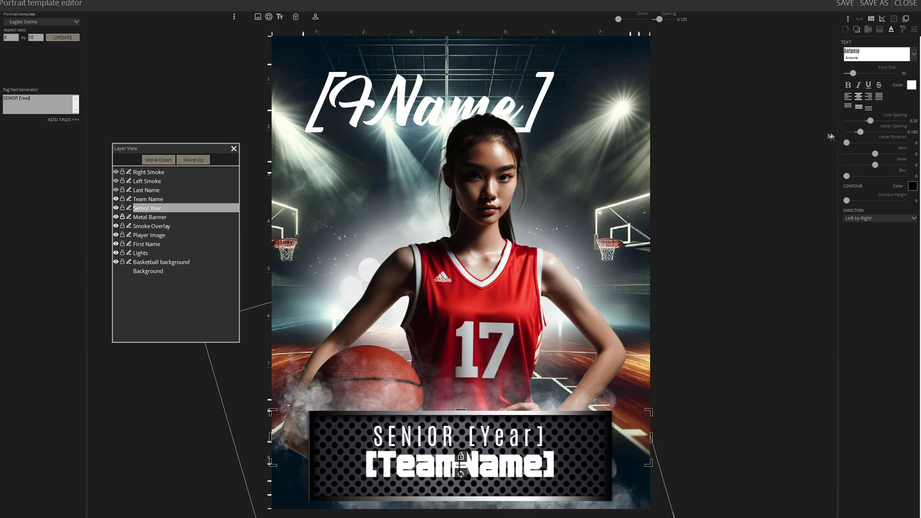
click(870, 238)
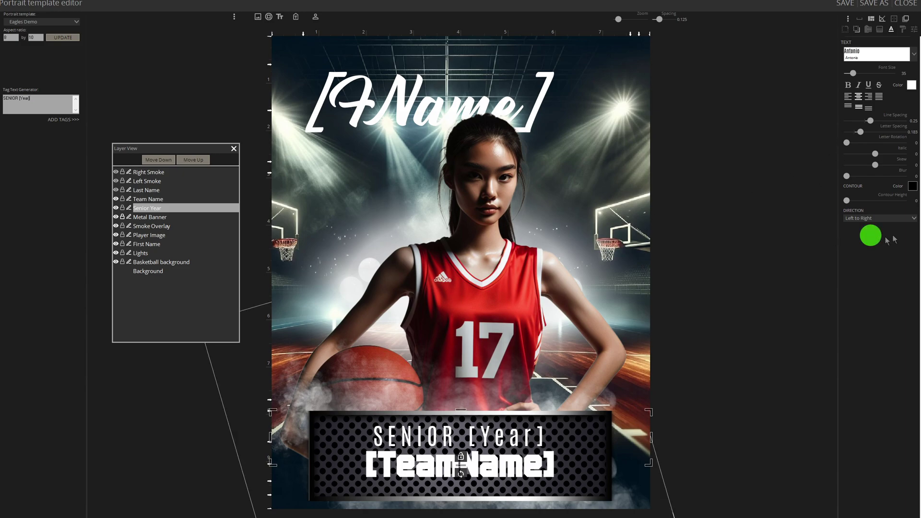
click(892, 112)
click(890, 125)
click(889, 135)
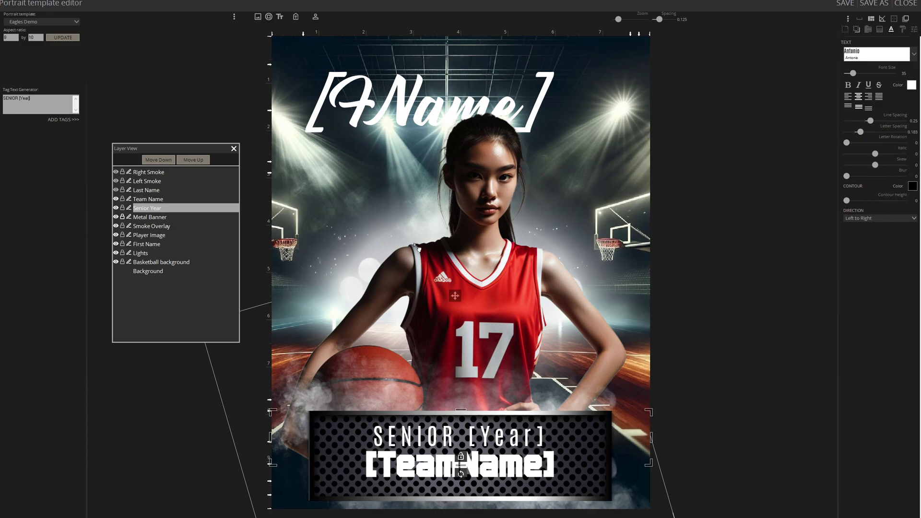
- Show the red [LName] text plus the Left Smoke and Right Smoke layers
click(116, 191)
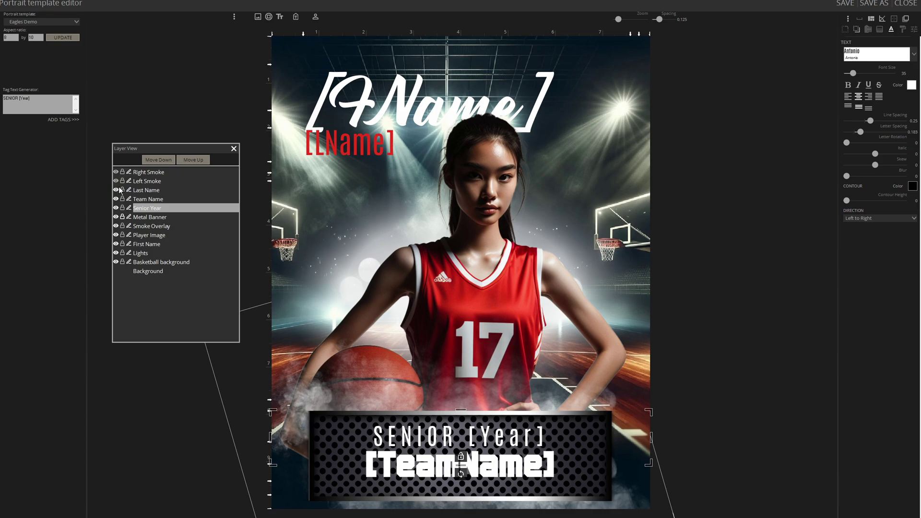
click(116, 181)
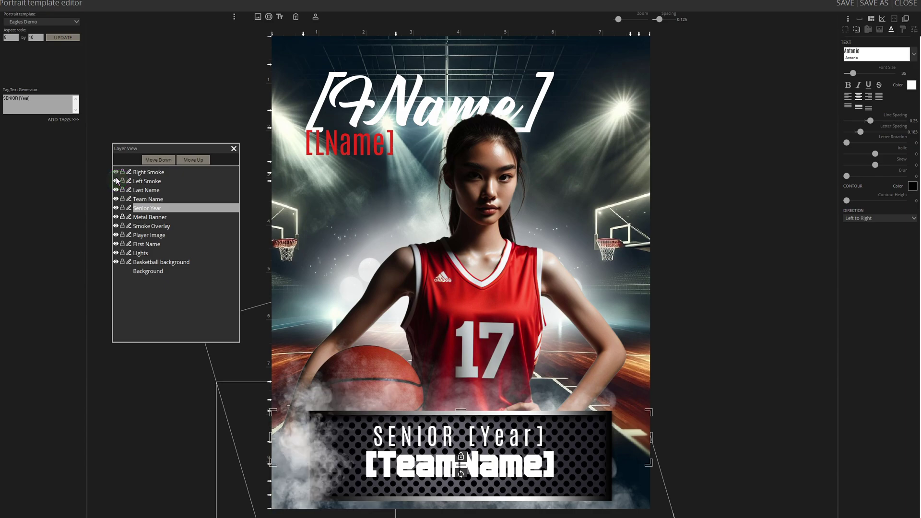
click(116, 173)
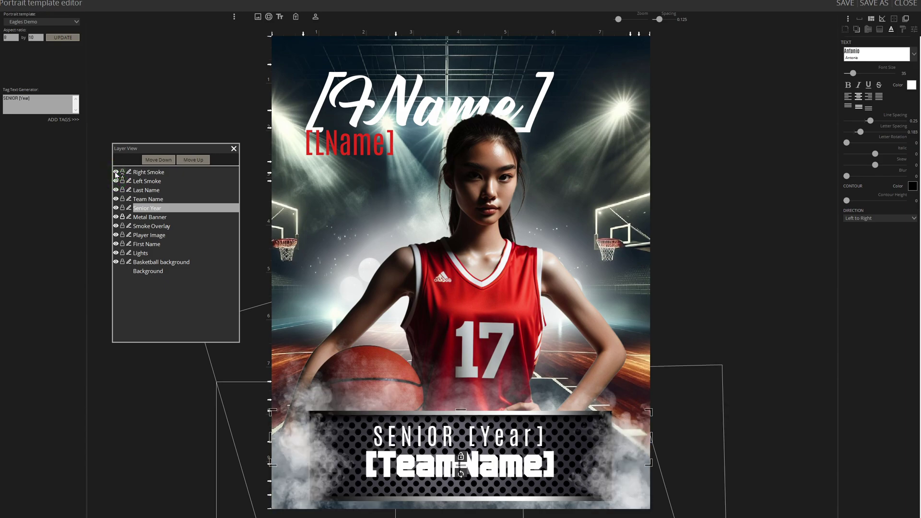
click(160, 263)
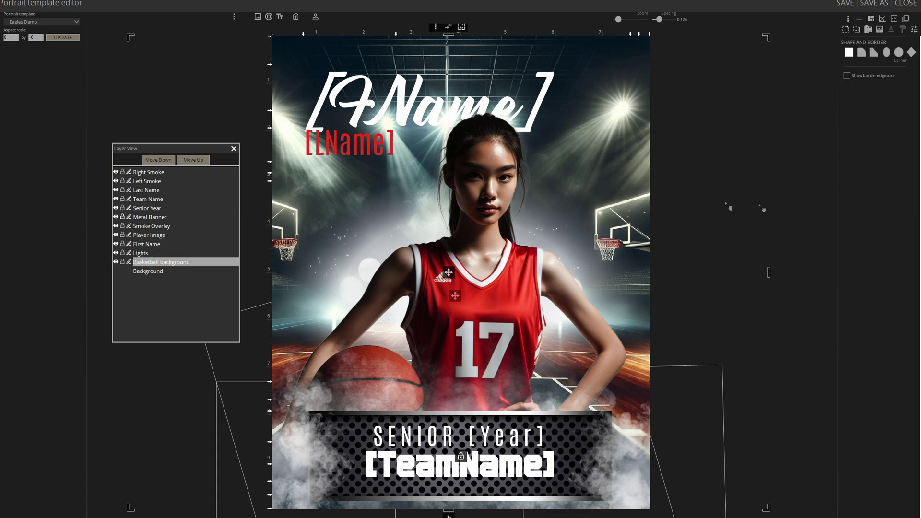
- Cool the Basketball background's colour temperature to -7.643 with the image filters
click(870, 30)
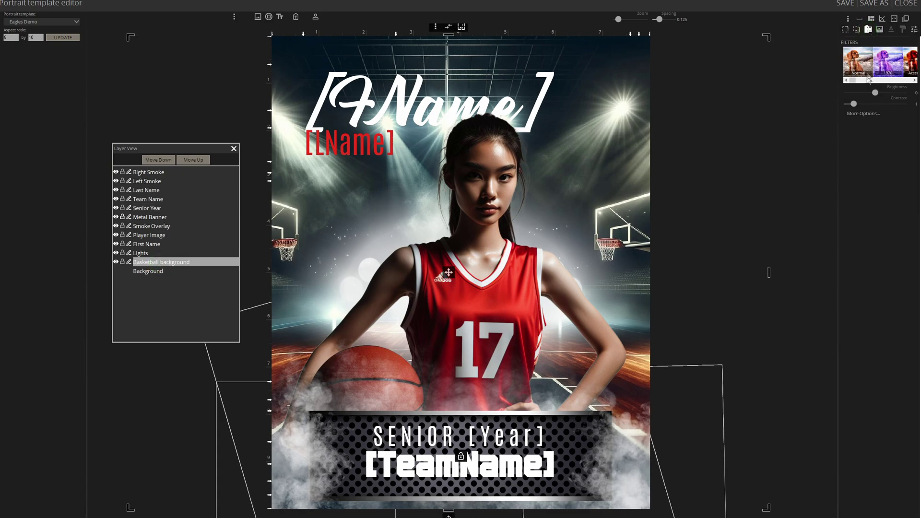
click(863, 113)
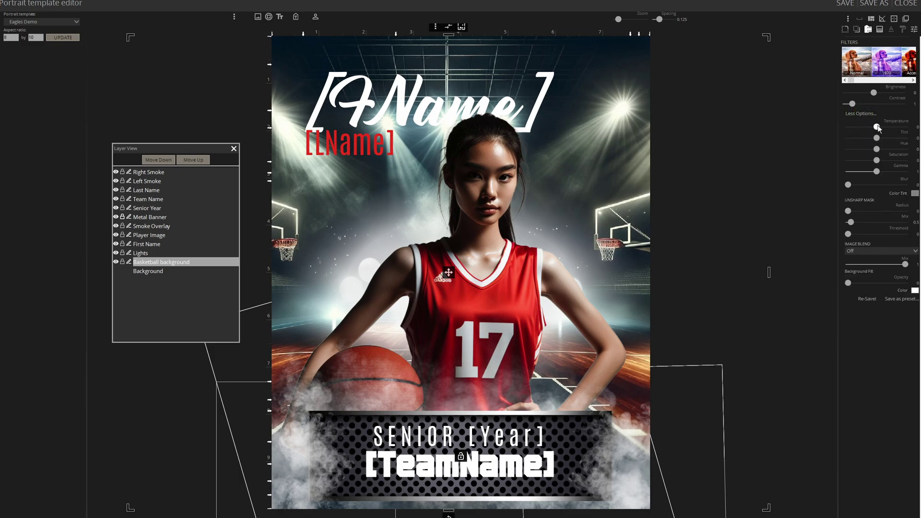
drag(876, 127, 871, 124)
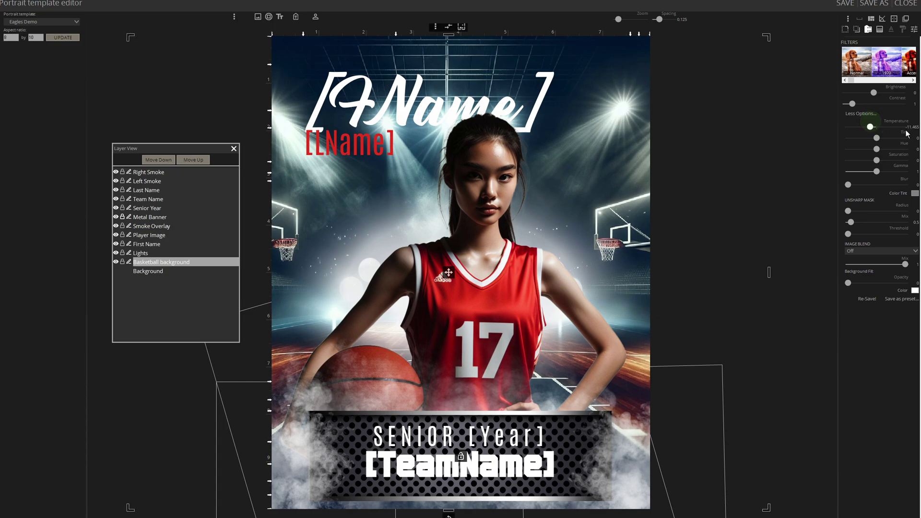
- Try a teal colour tint on the Lights layer, then set it back to Normal
click(145, 253)
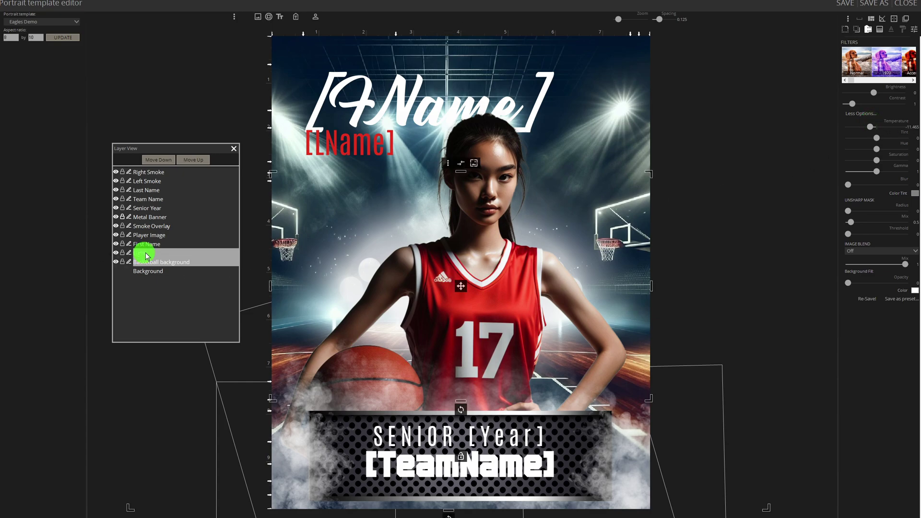
click(915, 193)
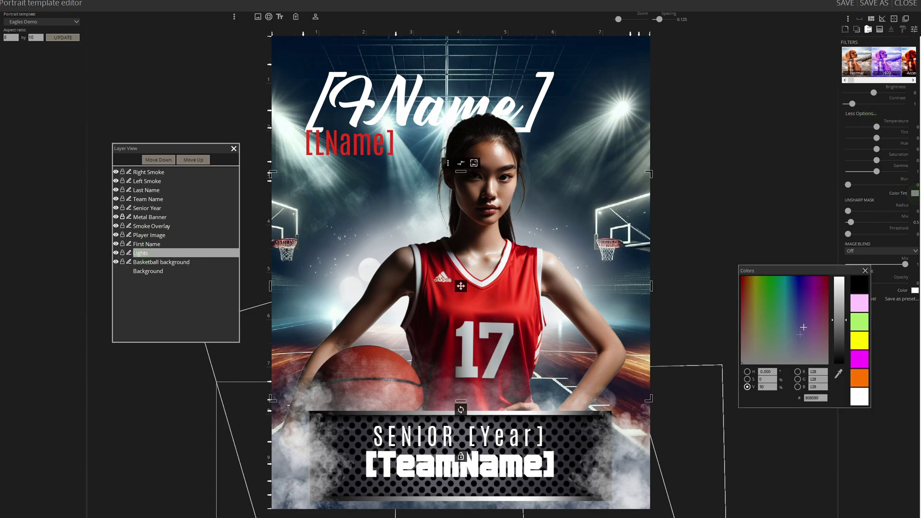
mouse_move(787, 338)
mouse_down()
mouse_move(777, 324)
mouse_move(785, 327)
mouse_up()
click(865, 271)
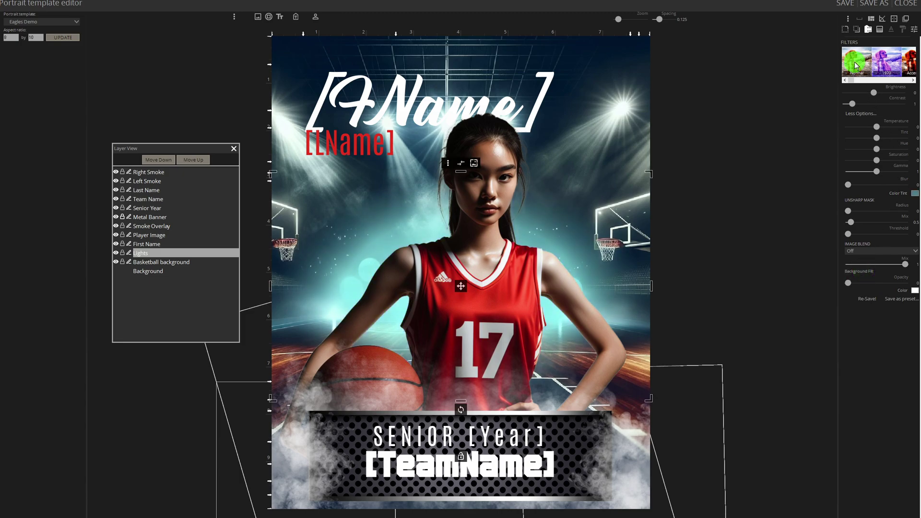
click(859, 76)
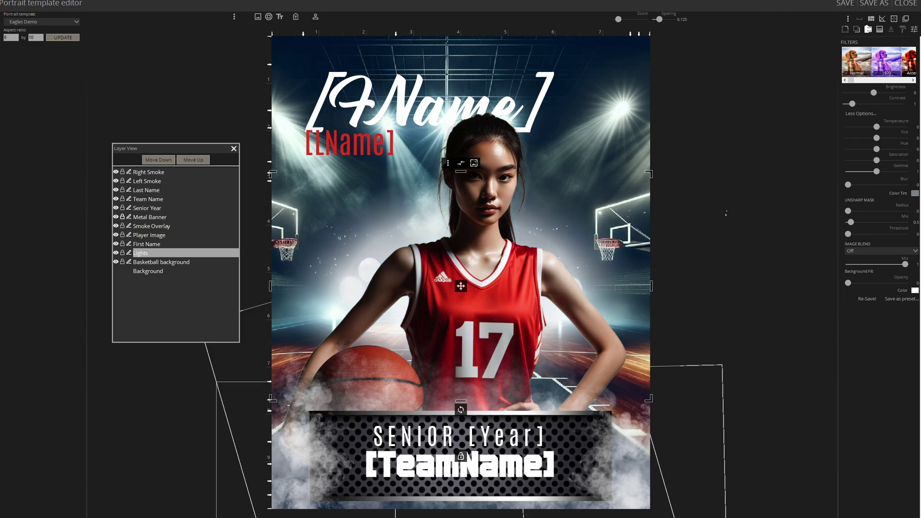
- Save the template, generate the player composite set, and open the number 5 player's page
click(844, 4)
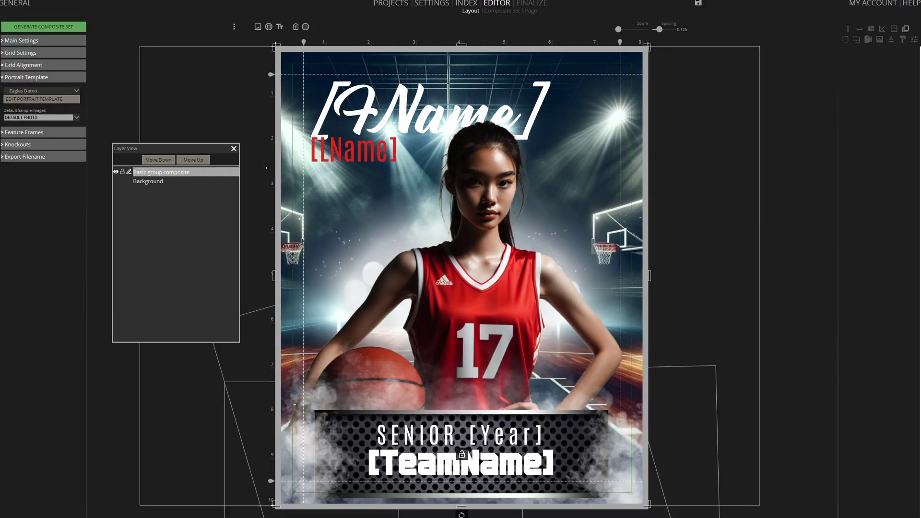
click(234, 149)
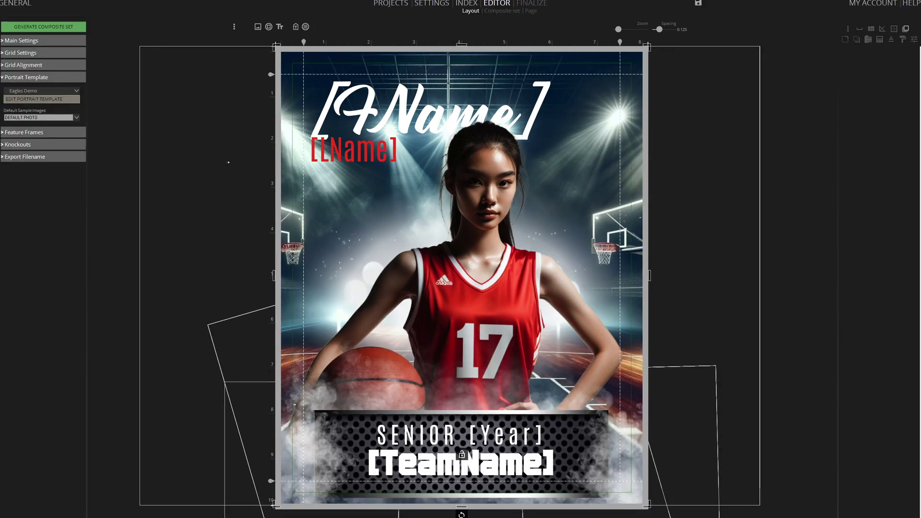
click(45, 26)
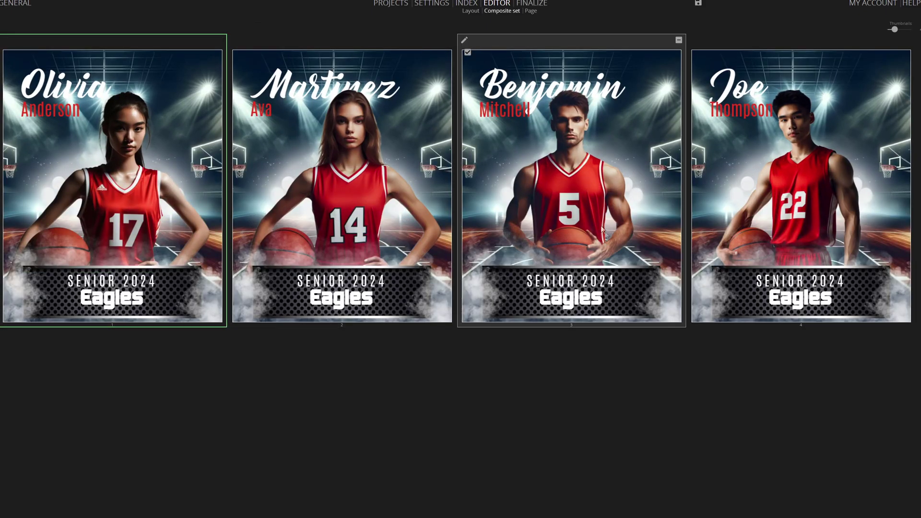
double_click(579, 196)
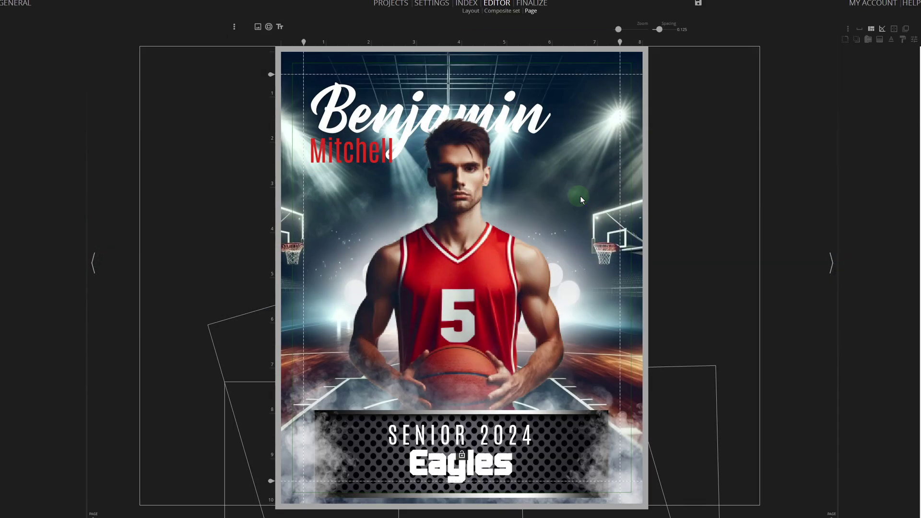
- Sharpen the number 5 photo with unsharp radius 6.369, then enlarge it and lower it
click(512, 262)
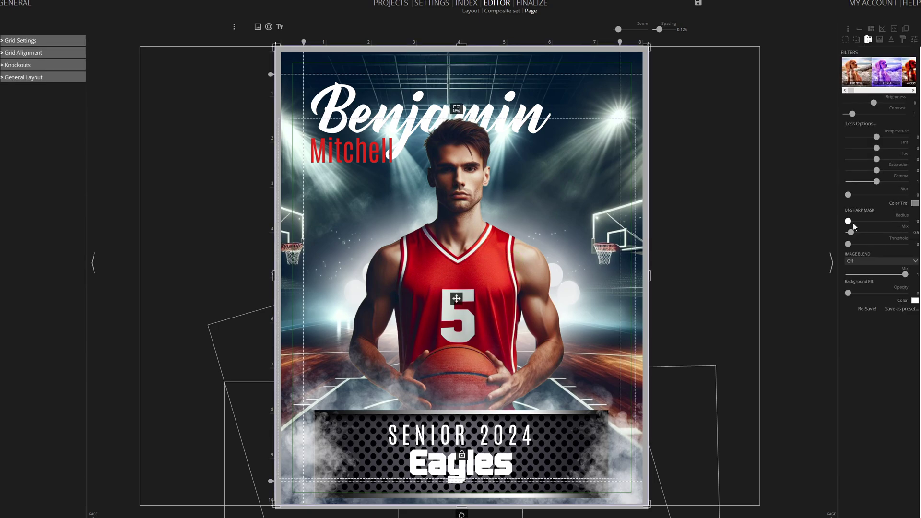
drag(848, 221, 851, 221)
mouse_move(478, 86)
mouse_down()
mouse_move(462, 86)
mouse_move(472, 76)
mouse_up()
drag(456, 298, 458, 315)
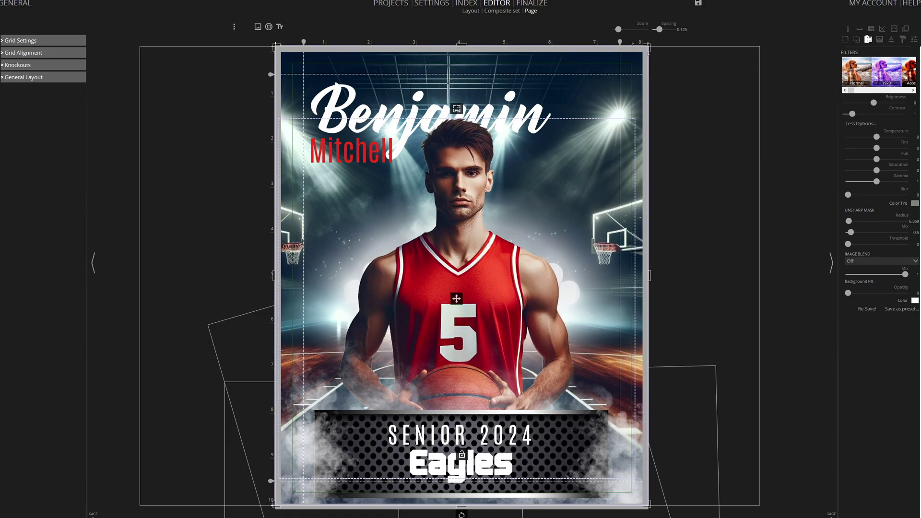
click(531, 3)
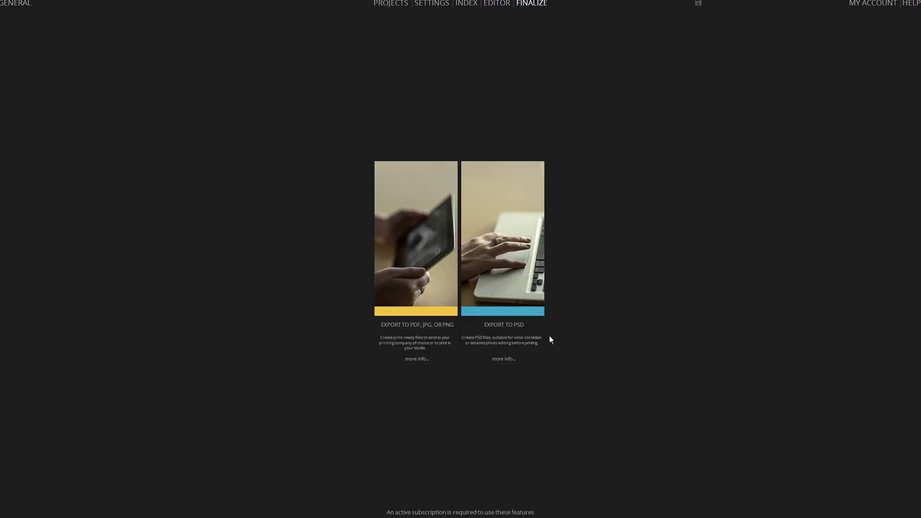